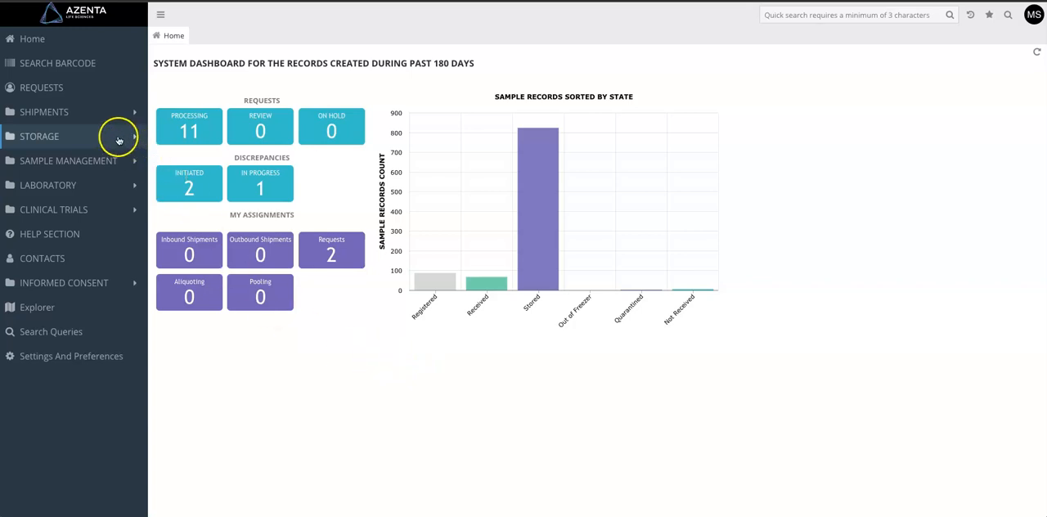
Open the Azenta - Plainfield site from the list of storage facilities.
{"action": "left_click", "coordinate": [119, 140]}
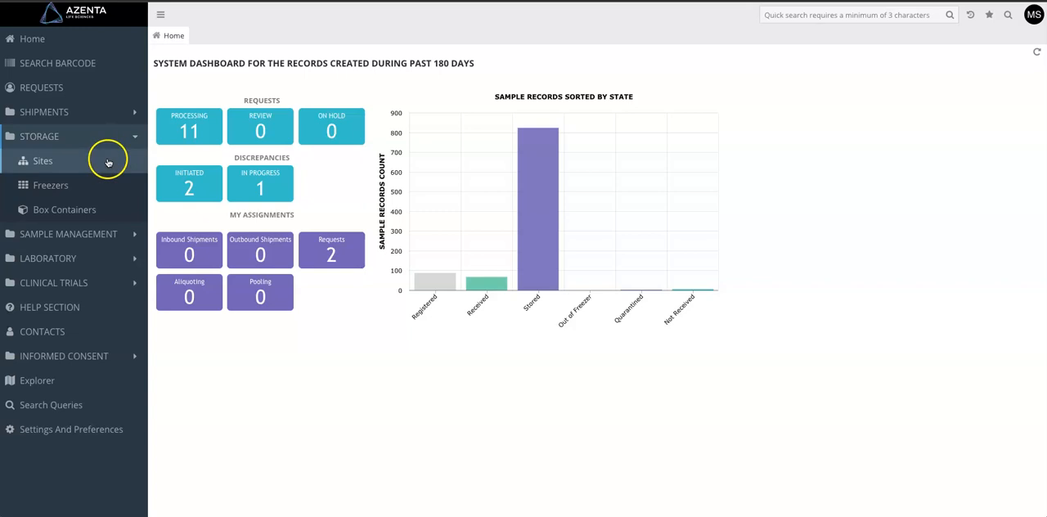
{"action": "left_click", "coordinate": [61, 166]}
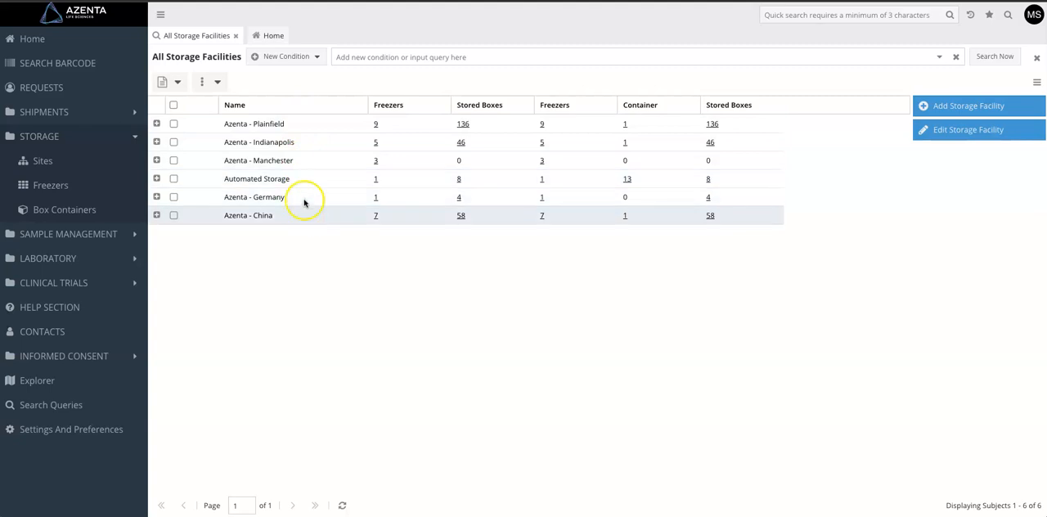
{"action": "double_click", "coordinate": [294, 128]}
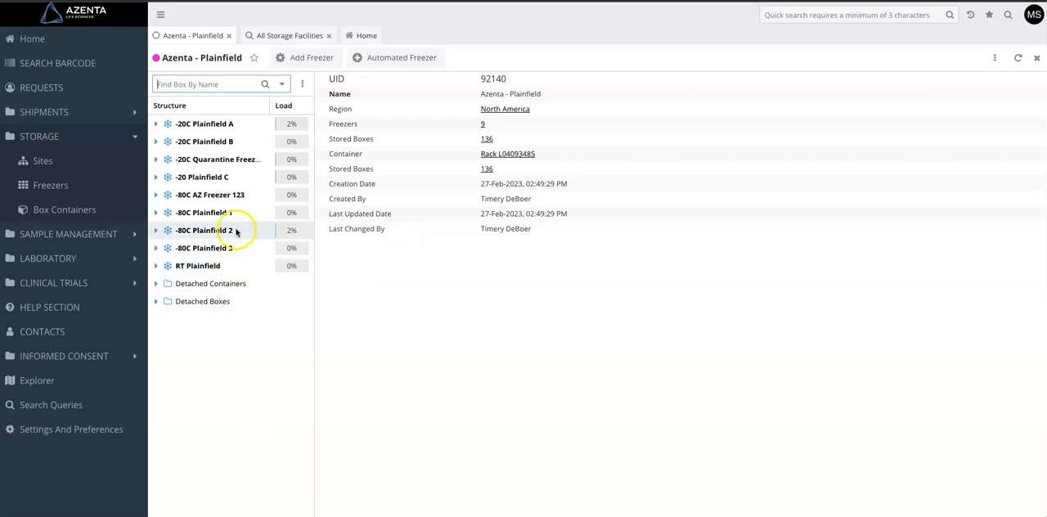
View the contents of Box 535 on Shelf 1 of the -20C Plainfield A freezer.
{"action": "left_click", "coordinate": [156, 125]}
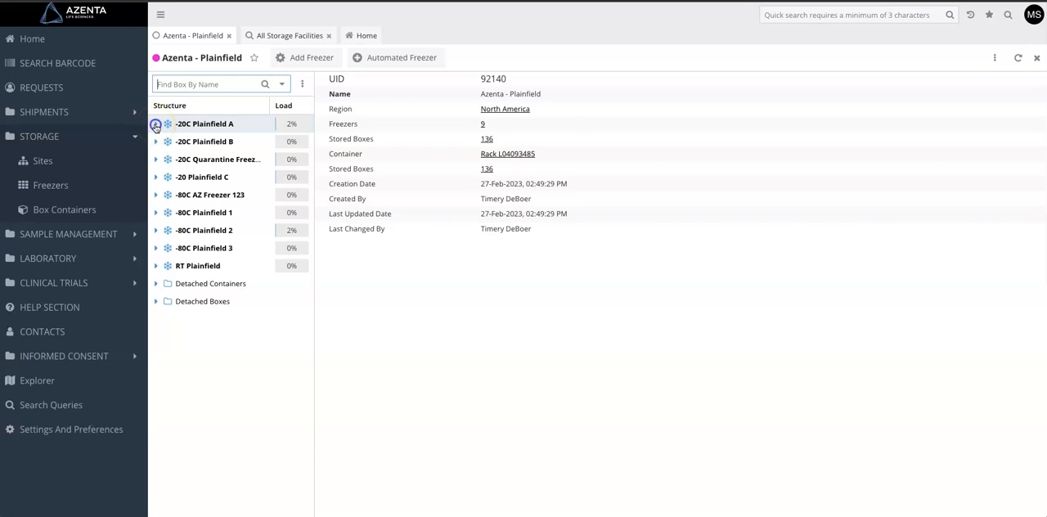
{"action": "left_click", "coordinate": [166, 144]}
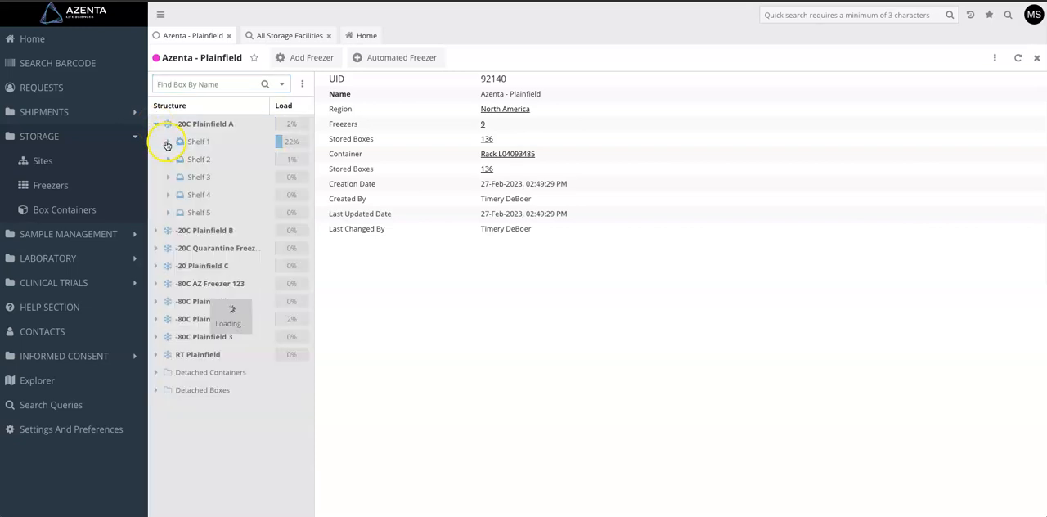
{"action": "left_click", "coordinate": [212, 160]}
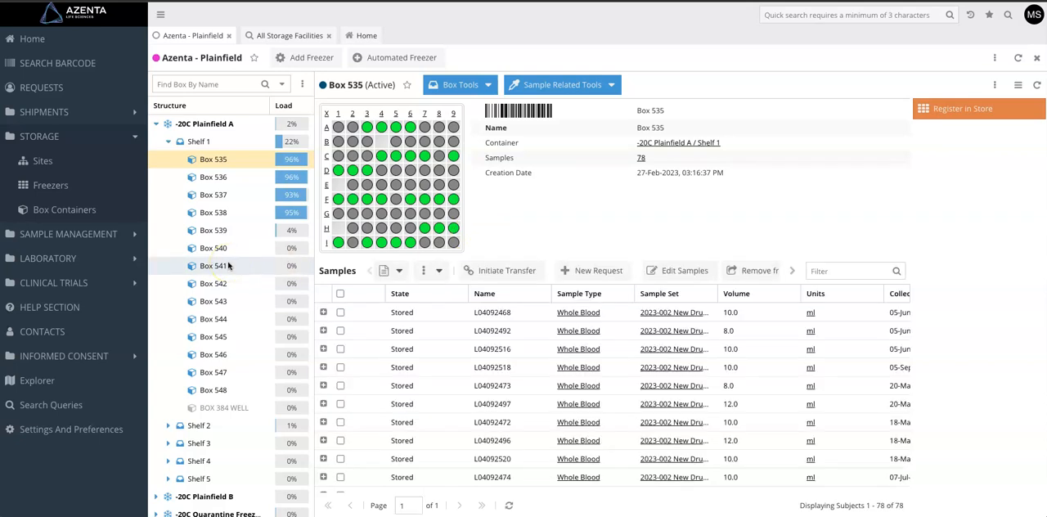
{"action": "left_click", "coordinate": [201, 161]}
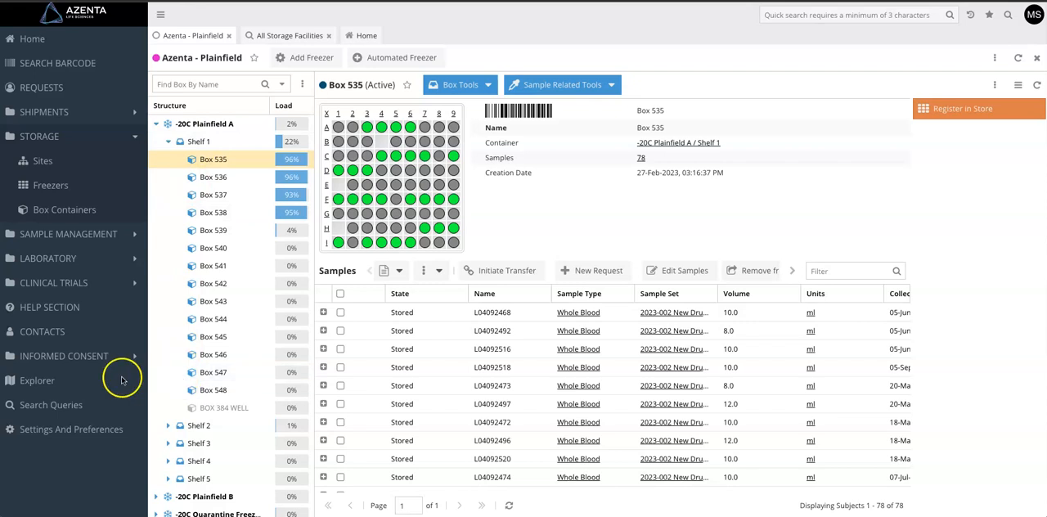
Filter the Explorer by "container" and open the Container Types dictionary.
{"action": "left_click", "coordinate": [45, 383]}
{"action": "left_click", "coordinate": [181, 58]}
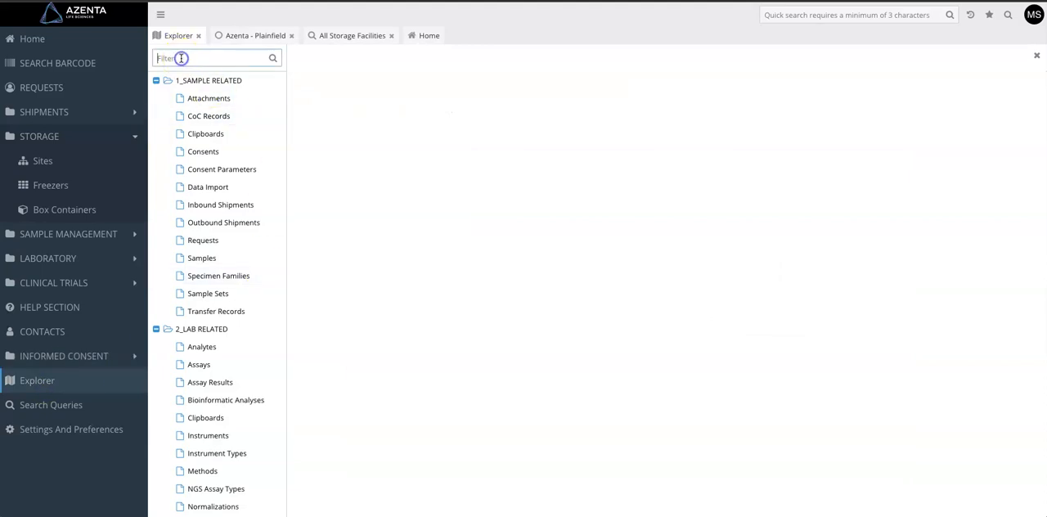
{"action": "type", "text": "container"}
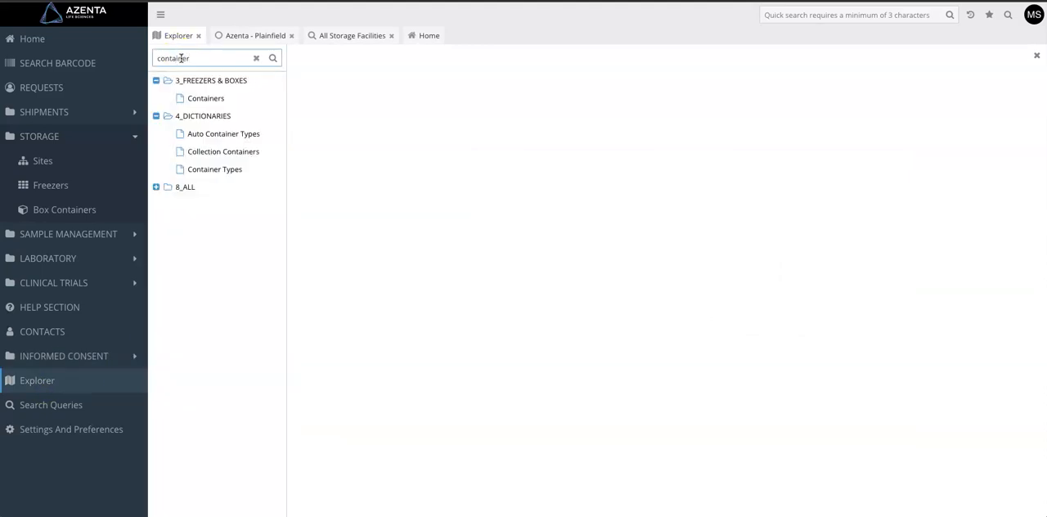
{"action": "left_click", "coordinate": [227, 170]}
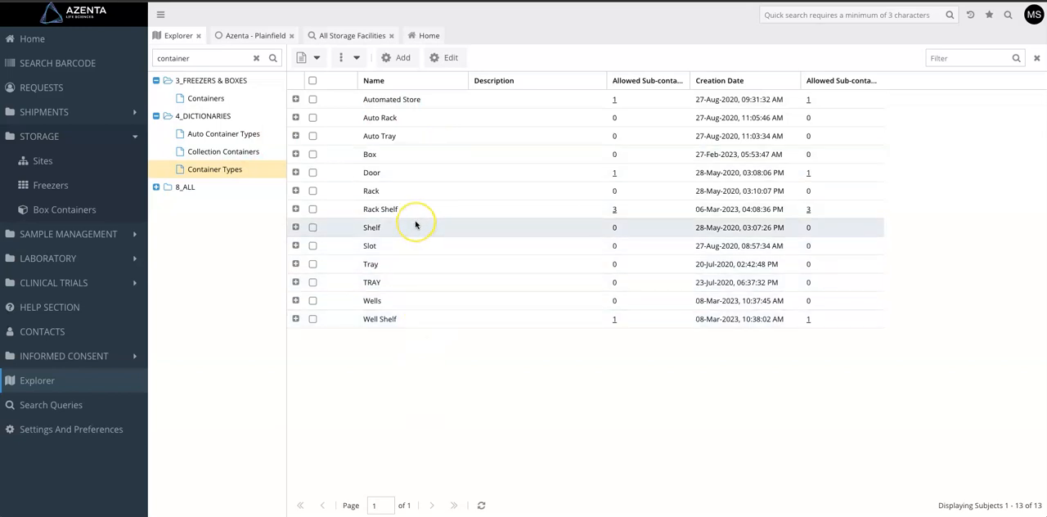
Start a new container type named Freezer Door with Auto Store set to No.
{"action": "left_click", "coordinate": [397, 61]}
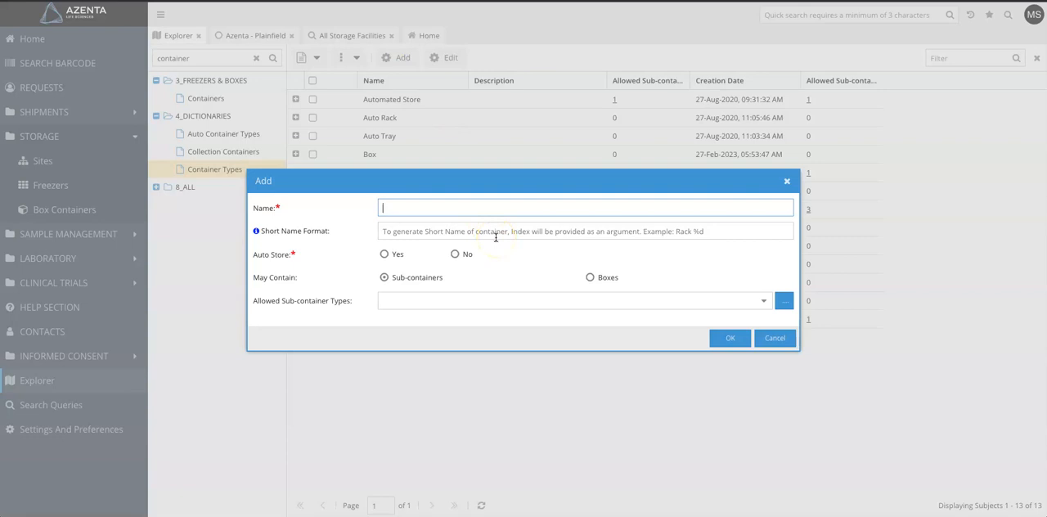
{"action": "left_click_drag", "start_coordinate": [460, 183], "coordinate": [510, 312]}
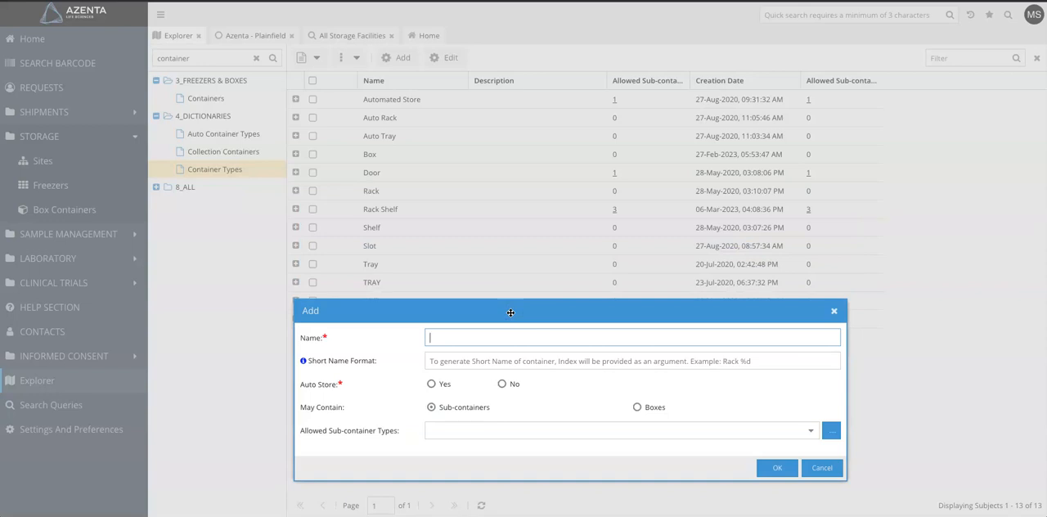
{"action": "type", "text": "Freezer Door"}
{"action": "left_click", "coordinate": [502, 384]}
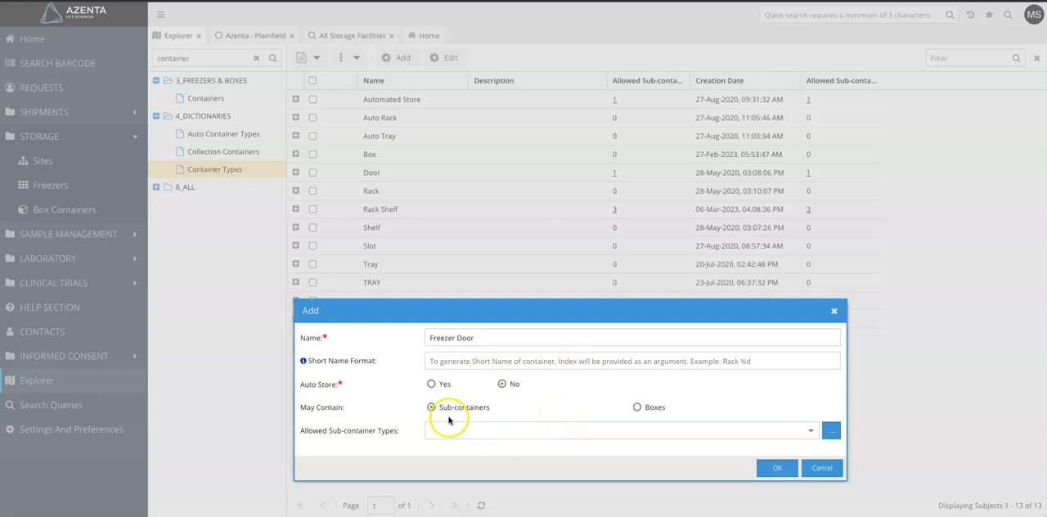
Allow Rack Shelf, Rack, Shelf and Tray as sub-containers of the Freezer Door type and save it.
{"action": "left_click_drag", "start_coordinate": [505, 308], "coordinate": [505, 108]}
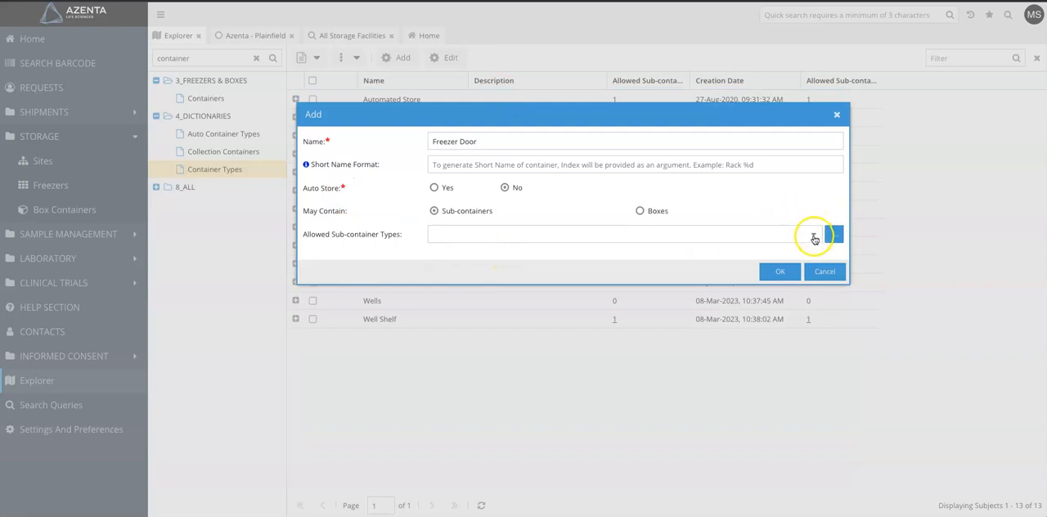
{"action": "left_click", "coordinate": [813, 236]}
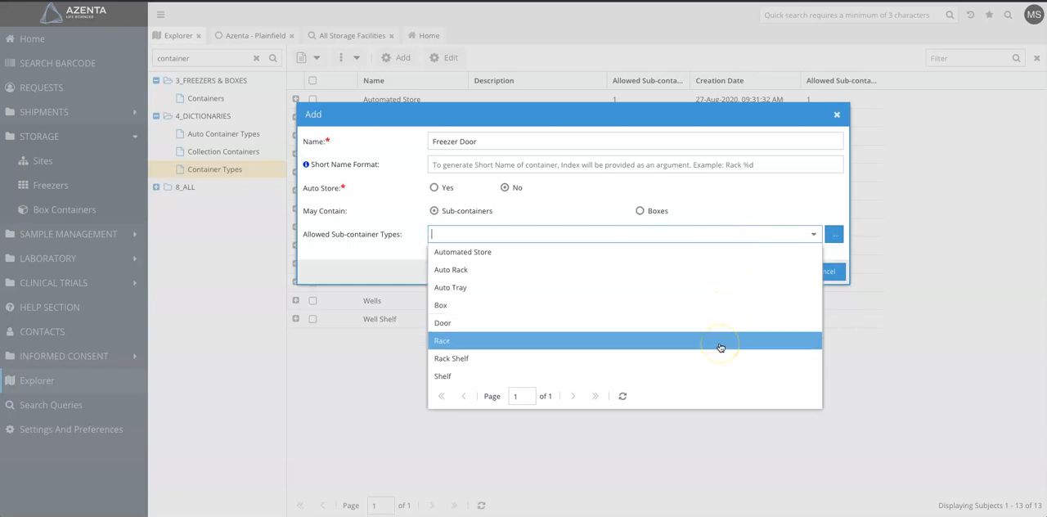
{"action": "left_click", "coordinate": [719, 359]}
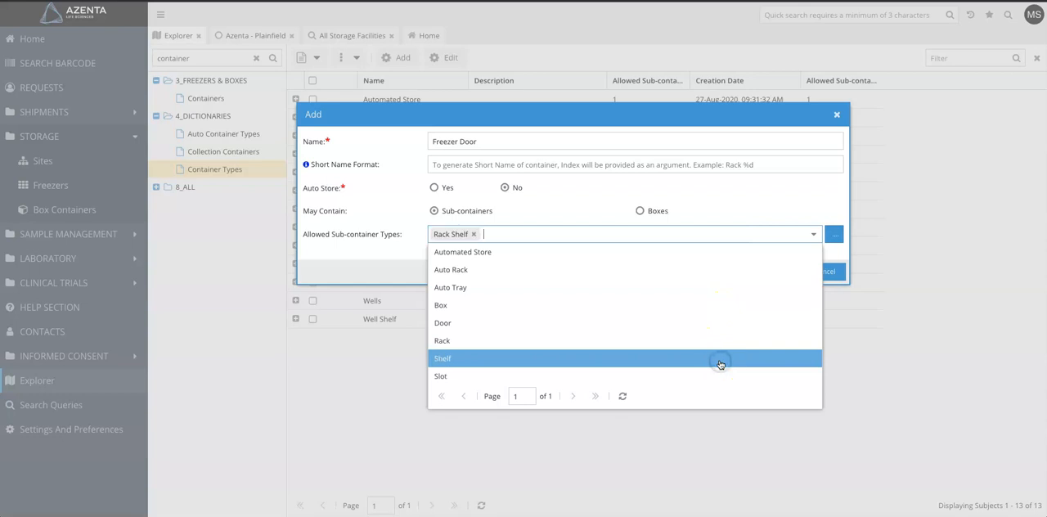
{"action": "left_click", "coordinate": [716, 341]}
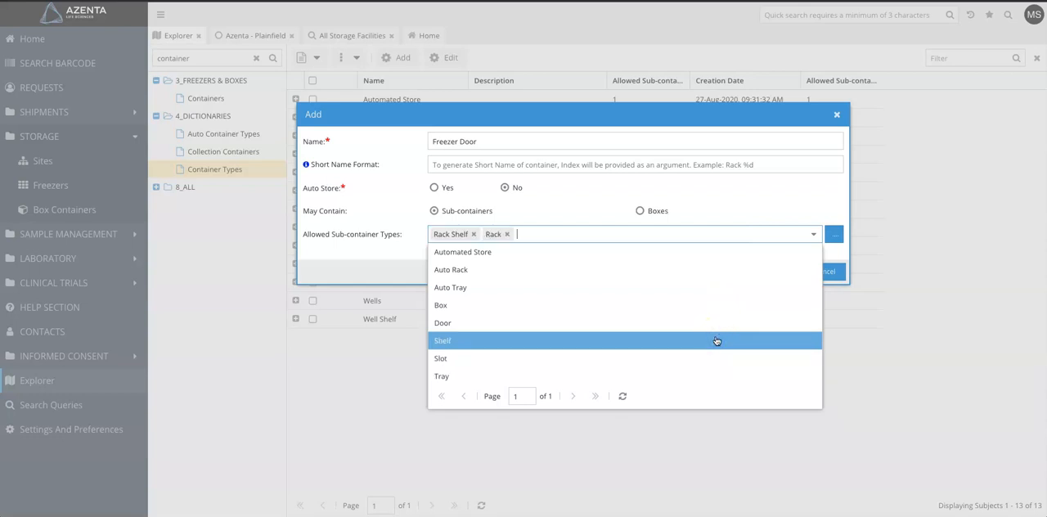
{"action": "left_click", "coordinate": [717, 340]}
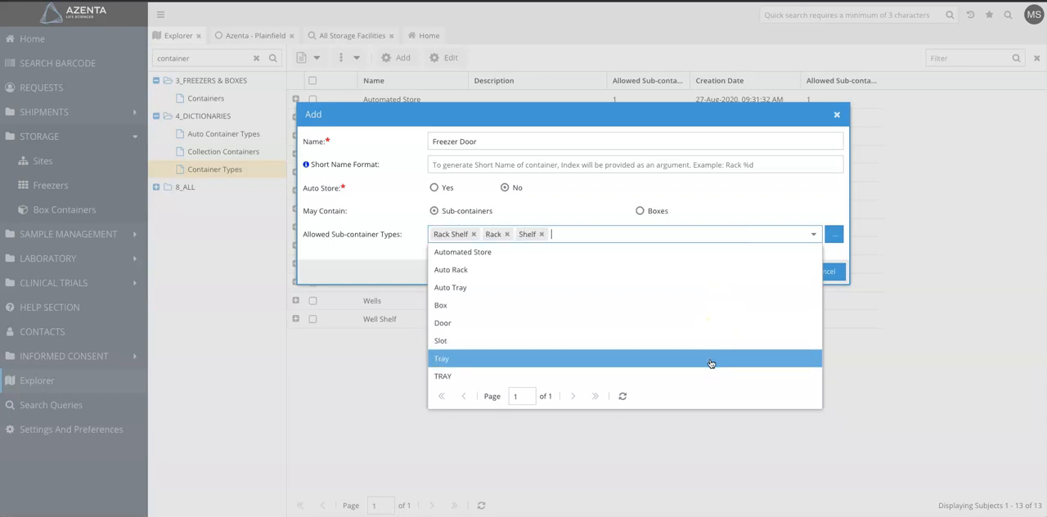
{"action": "left_click", "coordinate": [711, 363]}
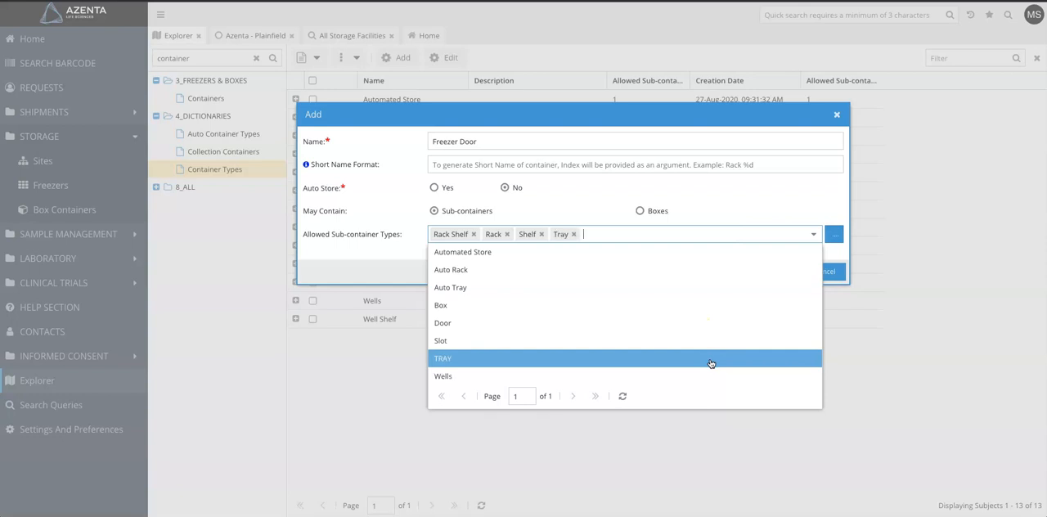
{"action": "left_click", "coordinate": [753, 190]}
{"action": "left_click", "coordinate": [778, 272]}
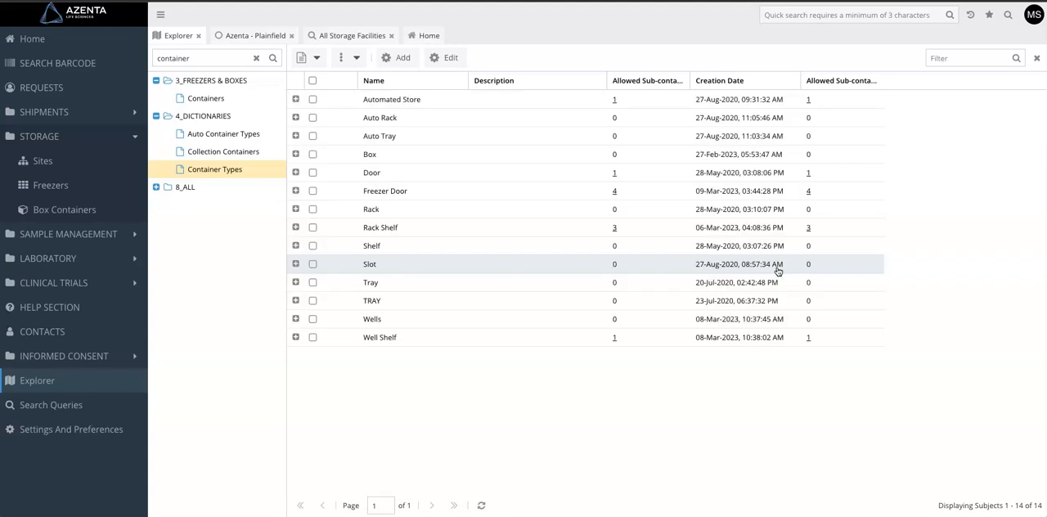
{"action": "left_click", "coordinate": [386, 190]}
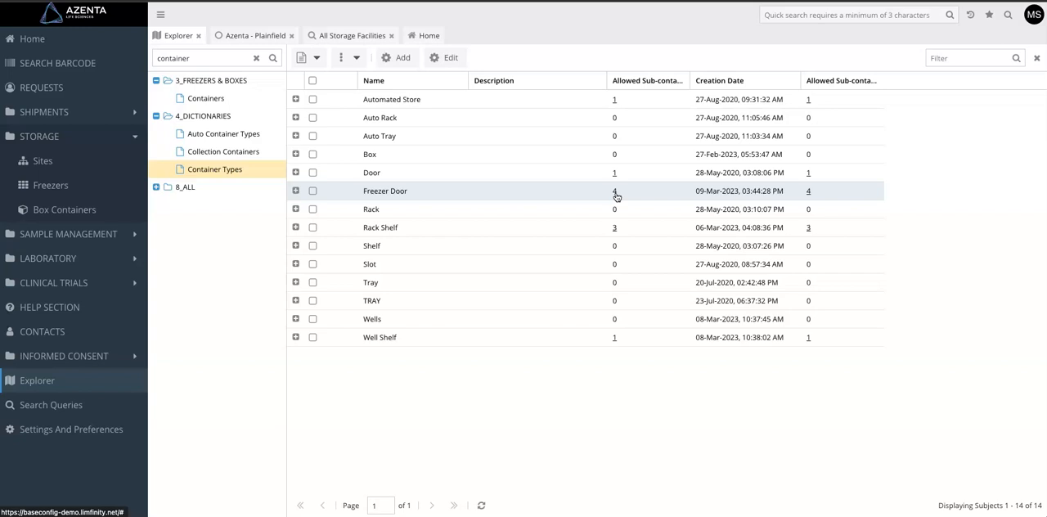
Start a new freezer at the Azenta - Plainfield site named "-80 Door Freezer" with serial number 23455823.
{"action": "left_click", "coordinate": [264, 35]}
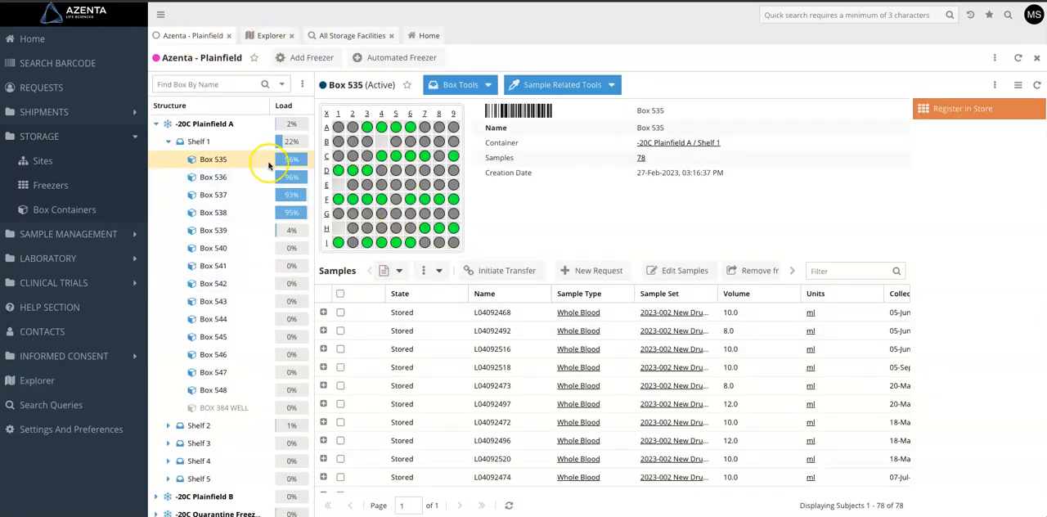
{"action": "left_click", "coordinate": [311, 59]}
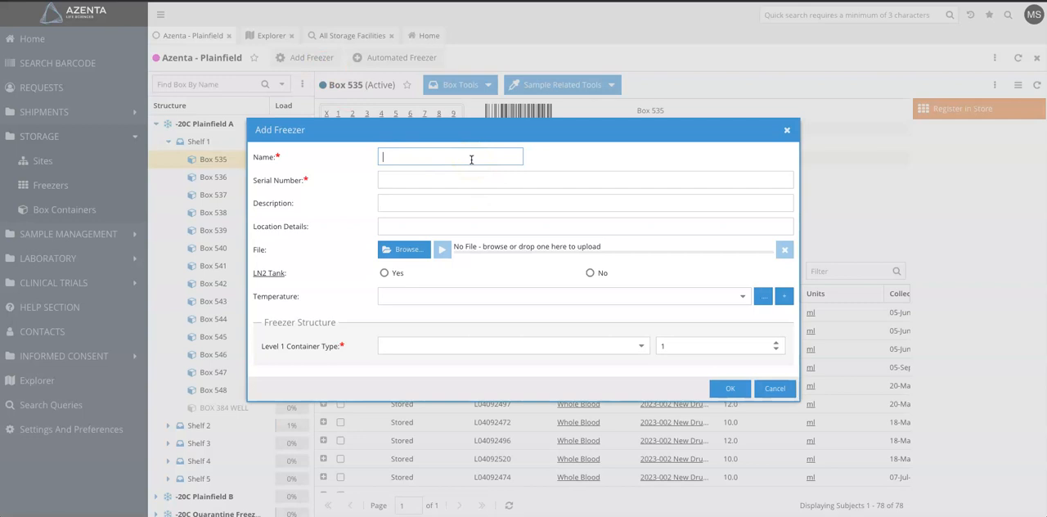
{"action": "type", "text": "-80 Free"}
{"action": "key", "text": "BackSpace"}
{"action": "key", "text": "BackSpace"}
{"action": "key", "text": "BackSpace"}
{"action": "key", "text": "BackSpace"}
{"action": "key", "text": "BackSpace"}
{"action": "key", "text": "BackSpace"}
{"action": "type", "text": "Door Freezer"}
{"action": "left_click", "coordinate": [457, 179]}
{"action": "type", "text": "23455823"}
{"action": "left_click", "coordinate": [482, 220]}
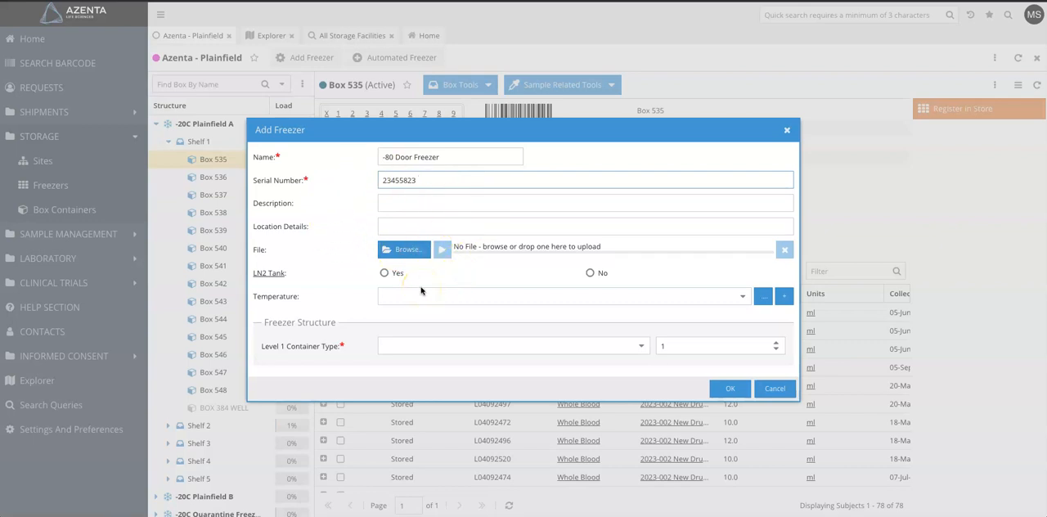
Mark the new freezer as not an LN2 tank and set its temperature to -80C.
{"action": "left_click", "coordinate": [590, 273]}
{"action": "left_click", "coordinate": [741, 298]}
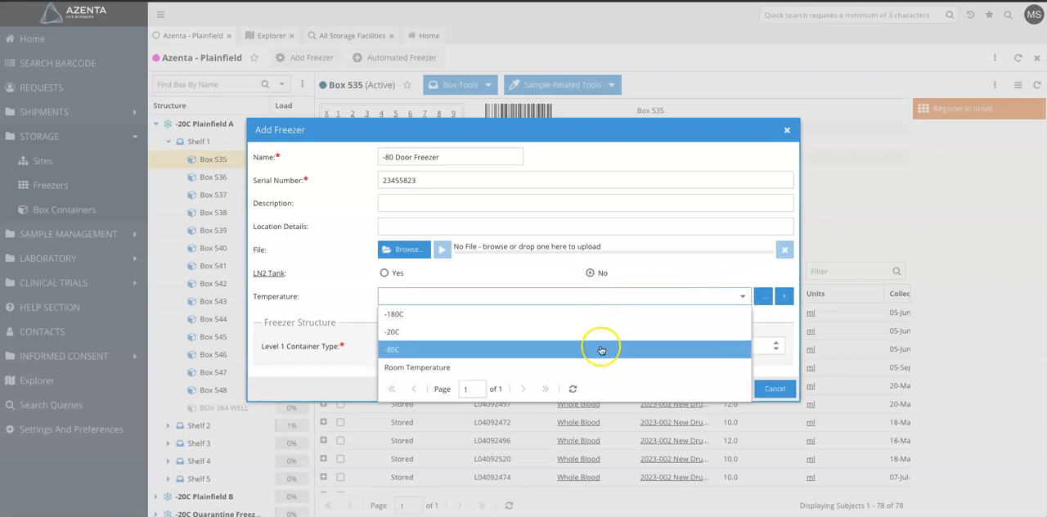
{"action": "left_click", "coordinate": [602, 350]}
Set the freezer structure's level 1 to 2 Freezer Door containers and level 2 to 3 Rack Shelf containers.
{"action": "left_click", "coordinate": [639, 347]}
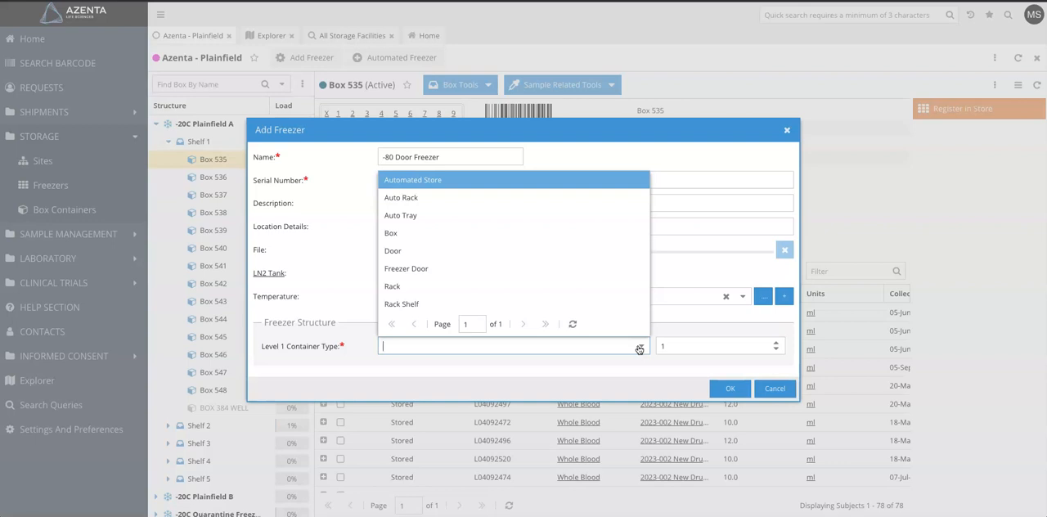
{"action": "left_click", "coordinate": [502, 270]}
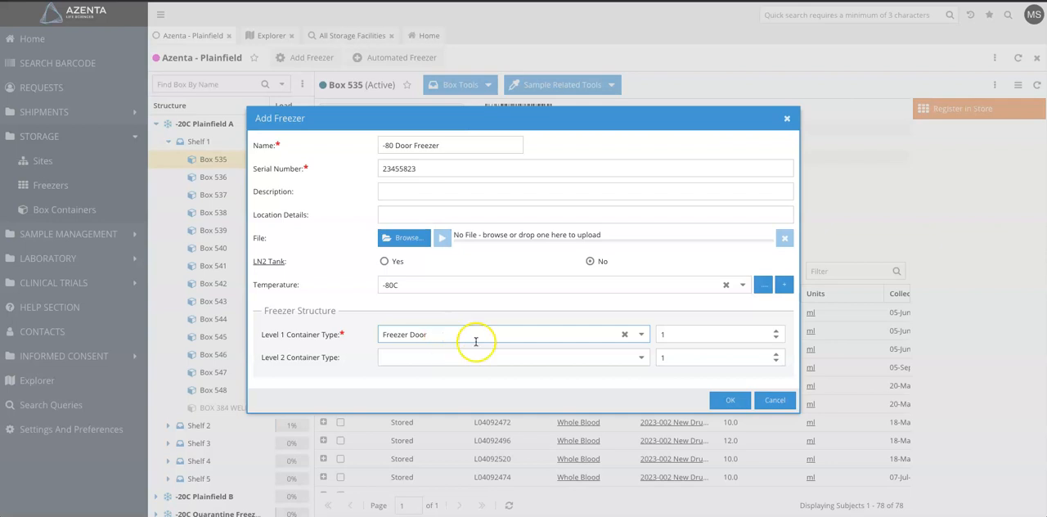
{"action": "left_click", "coordinate": [682, 334]}
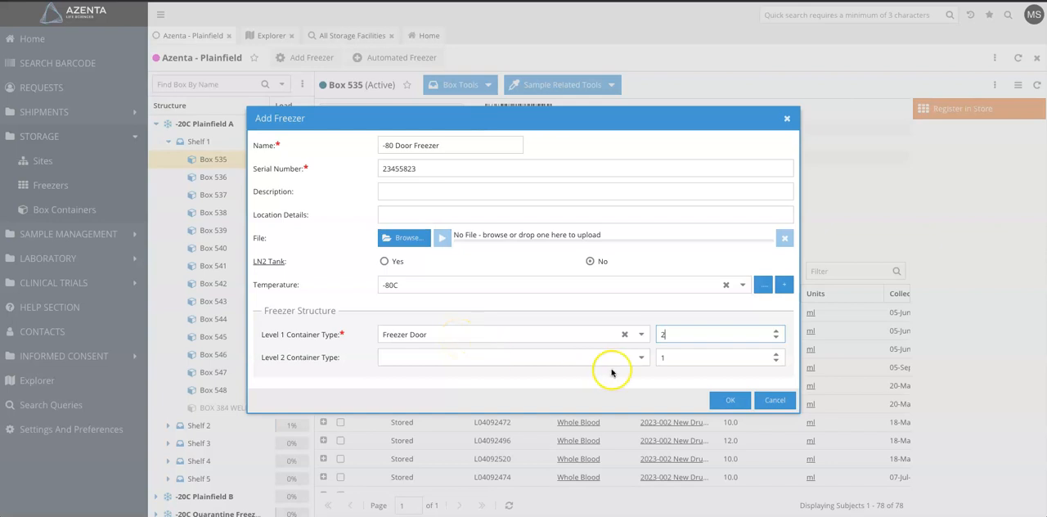
{"action": "left_click", "coordinate": [642, 360]}
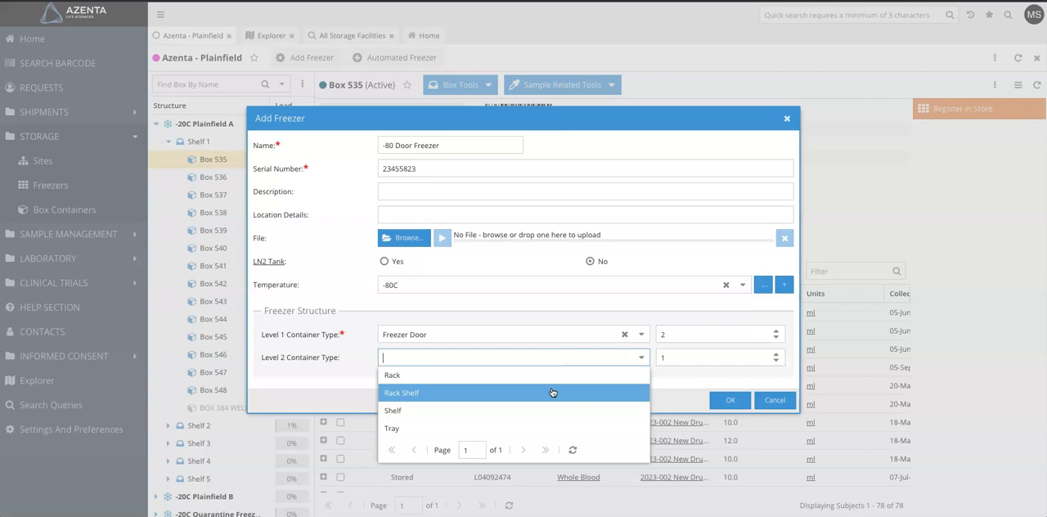
{"action": "left_click", "coordinate": [477, 393]}
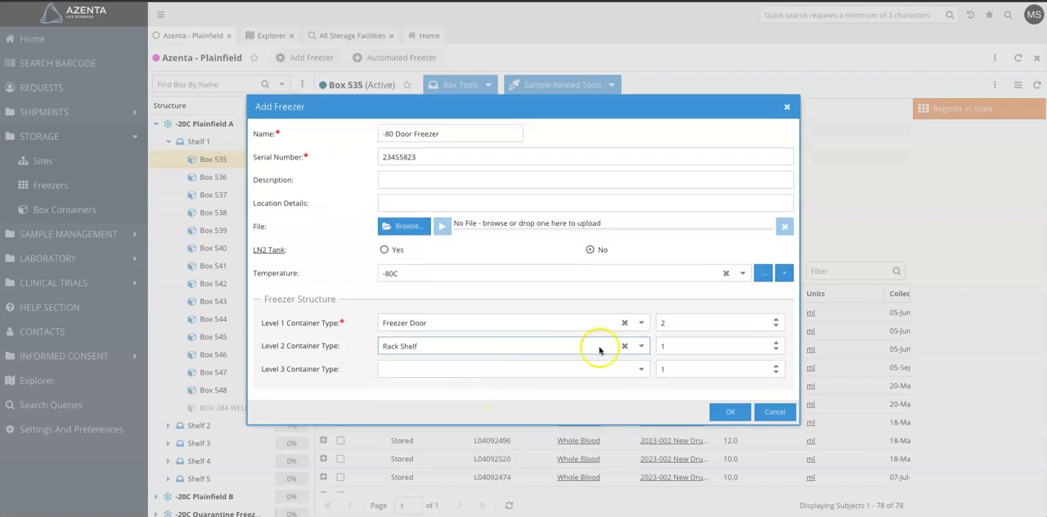
{"action": "left_click", "coordinate": [679, 346]}
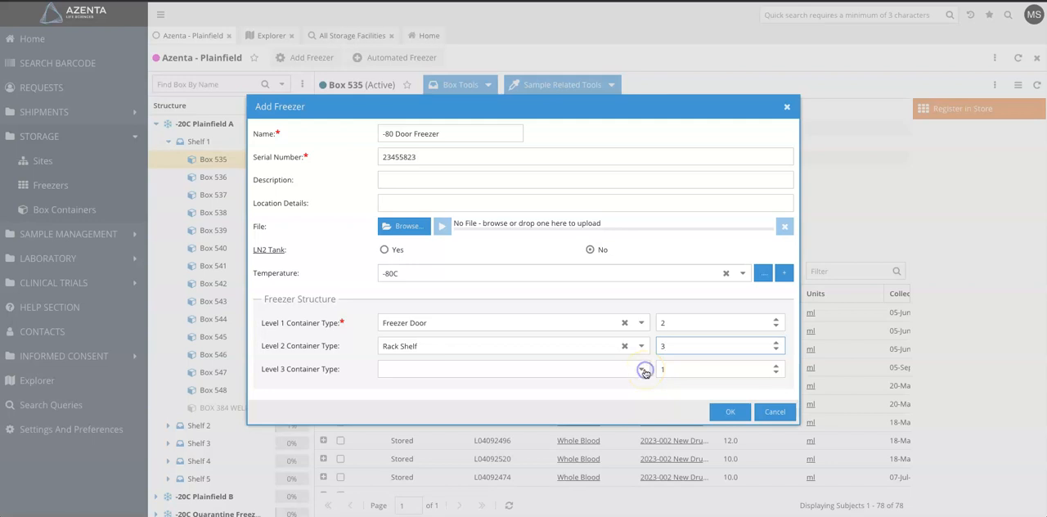
Set level 3 of the freezer structure to 4 Rack containers and create the freezer.
{"action": "left_click", "coordinate": [644, 372]}
{"action": "left_click", "coordinate": [570, 387]}
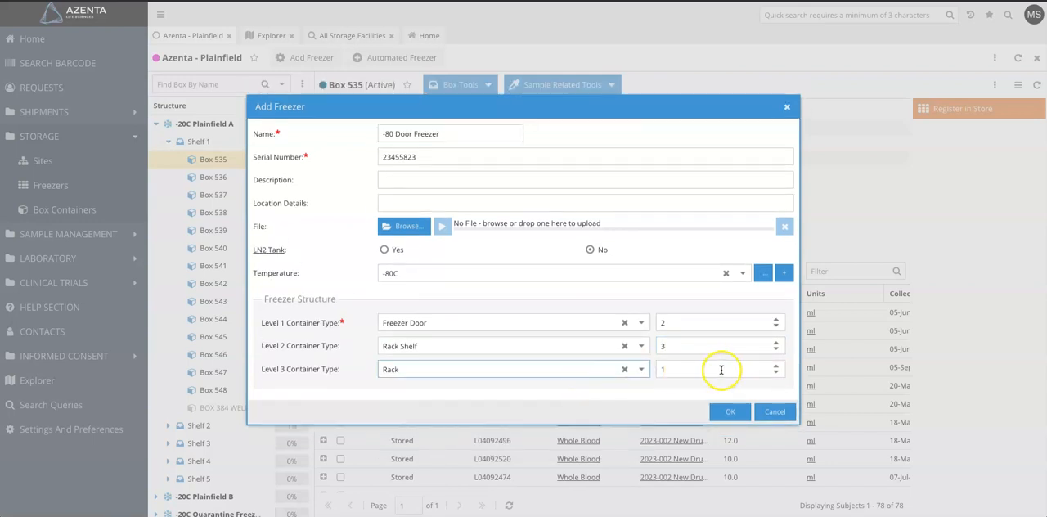
{"action": "left_click", "coordinate": [685, 371]}
{"action": "key", "text": "BackSpace"}
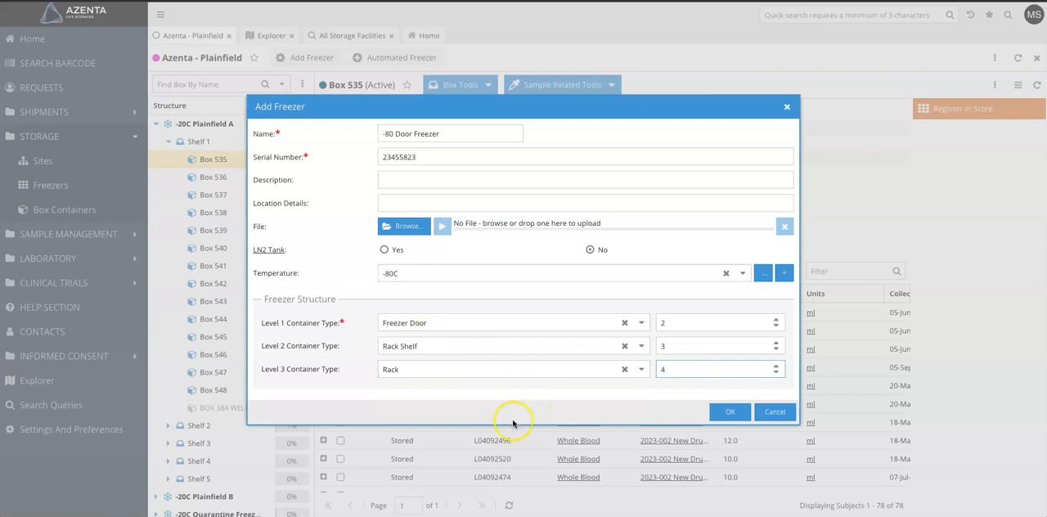
{"action": "left_click", "coordinate": [734, 412]}
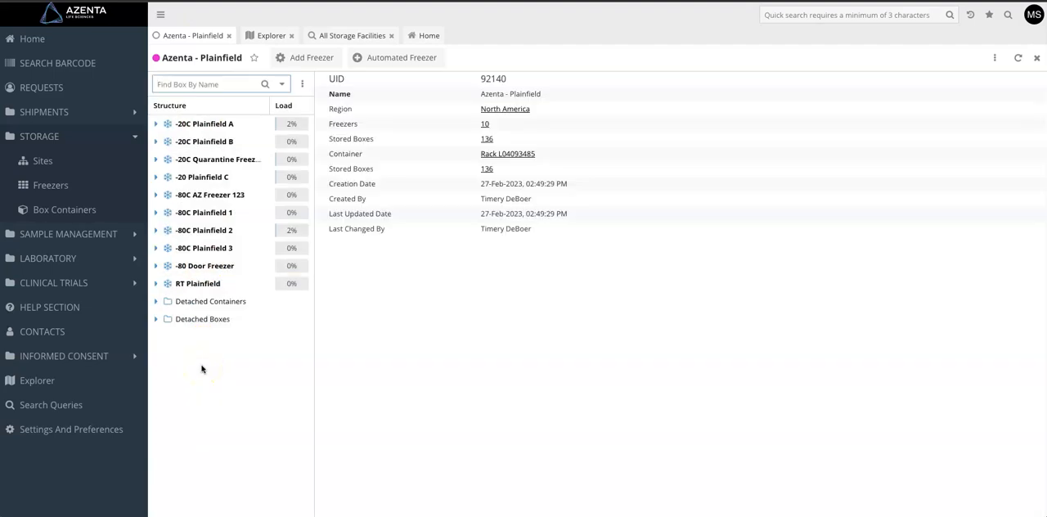
Examine the -80 Door Freezer structure through Freezer Door 1 and Rack Shelf 1 to the boxes in Rack 1.
{"action": "left_click", "coordinate": [157, 266]}
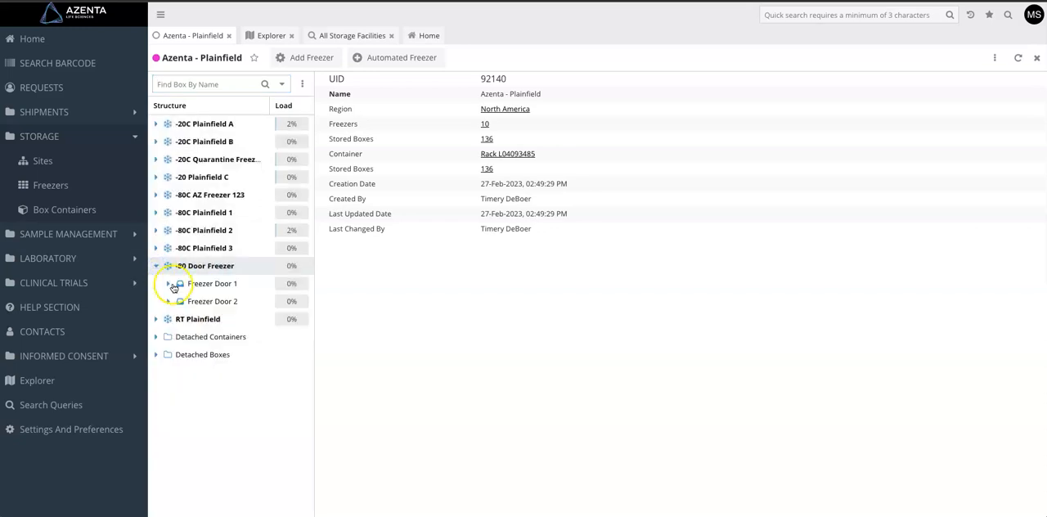
{"action": "left_click", "coordinate": [168, 284]}
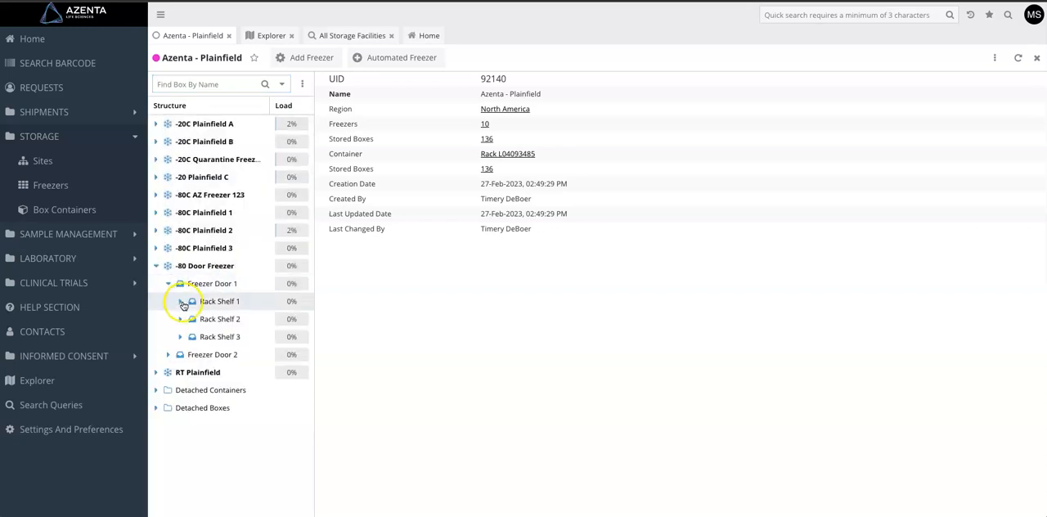
{"action": "left_click", "coordinate": [181, 301]}
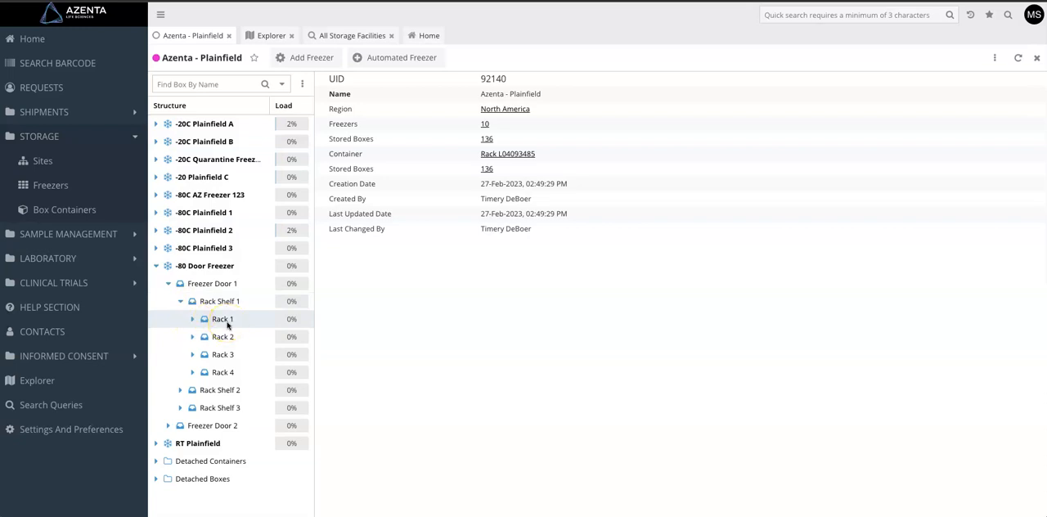
{"action": "left_click", "coordinate": [193, 320]}
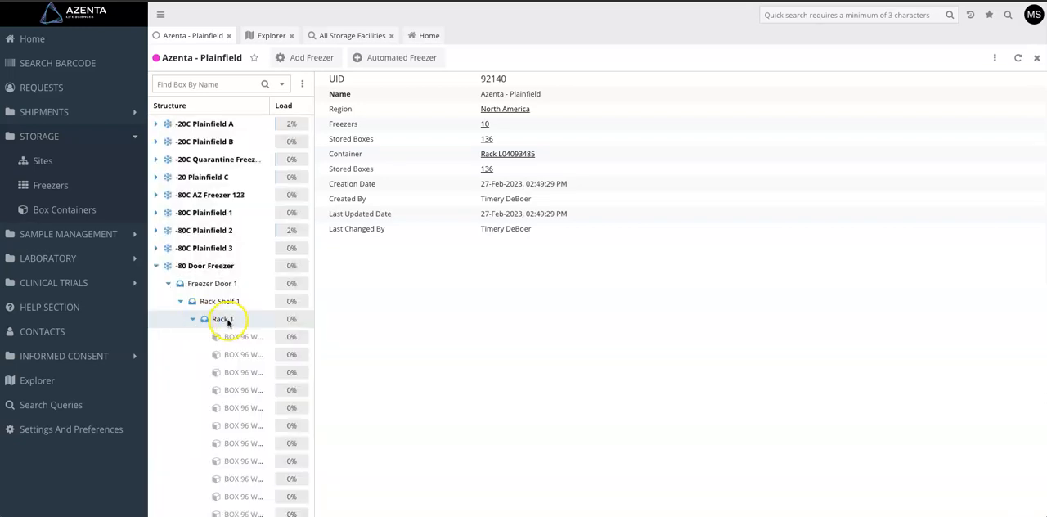
{"action": "left_click", "coordinate": [193, 318]}
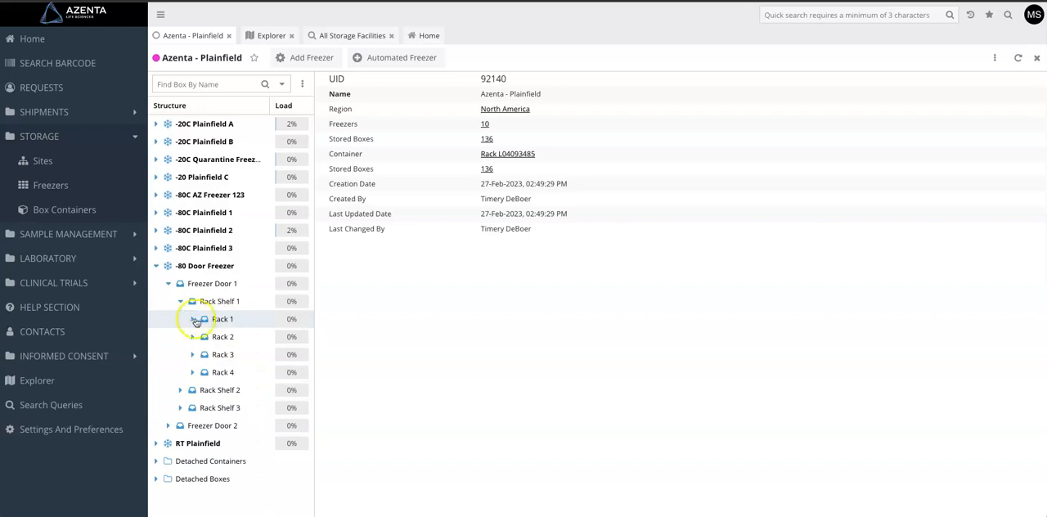